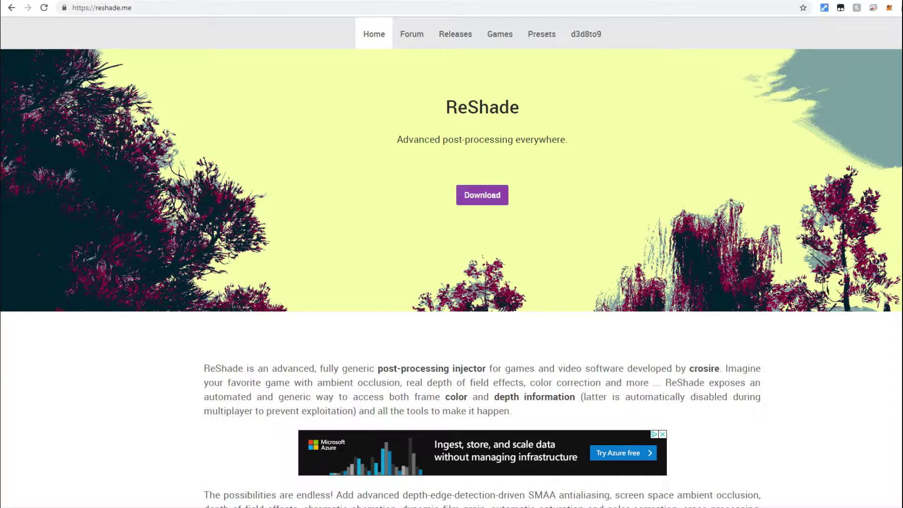
Download the ReShade 4.1.1 setup from the ReShade home page and run the downloaded installer.
scroll(452, 258, "down", 10)
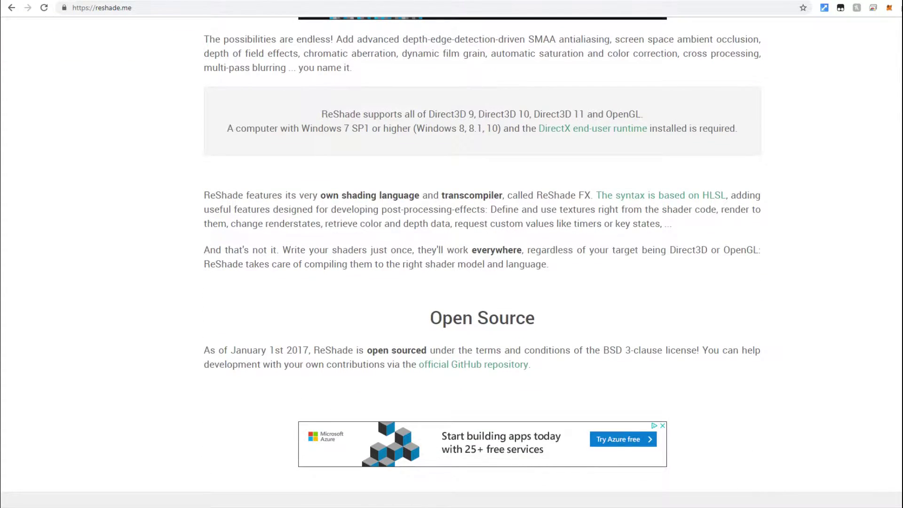
scroll(452, 258, "down", 5)
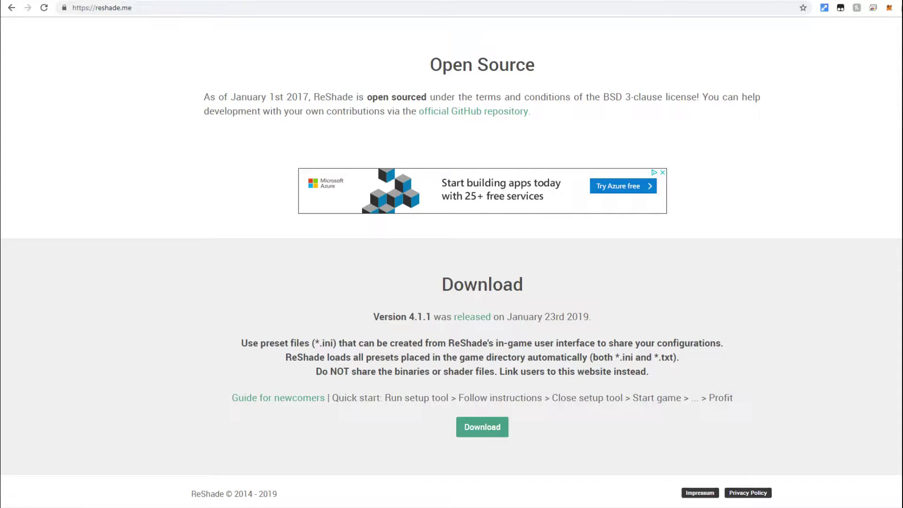
left_click(489, 431)
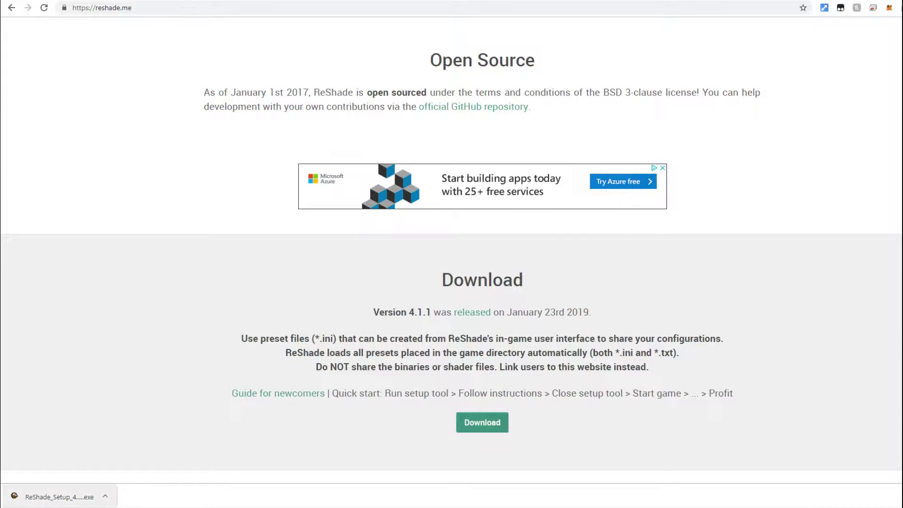
left_click(72, 493)
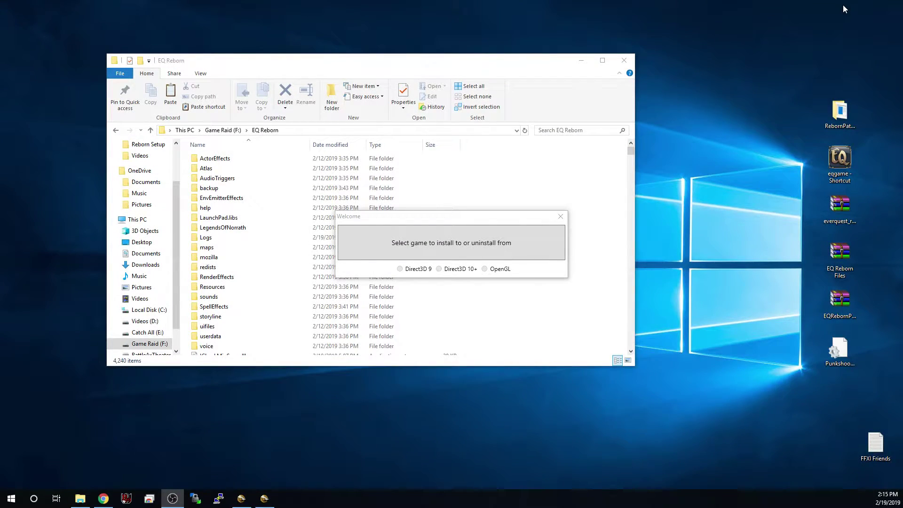
Choose eqgame in the EQ Reborn folder on Game Raid (F:) as the game to install ReShade to.
left_click(485, 246)
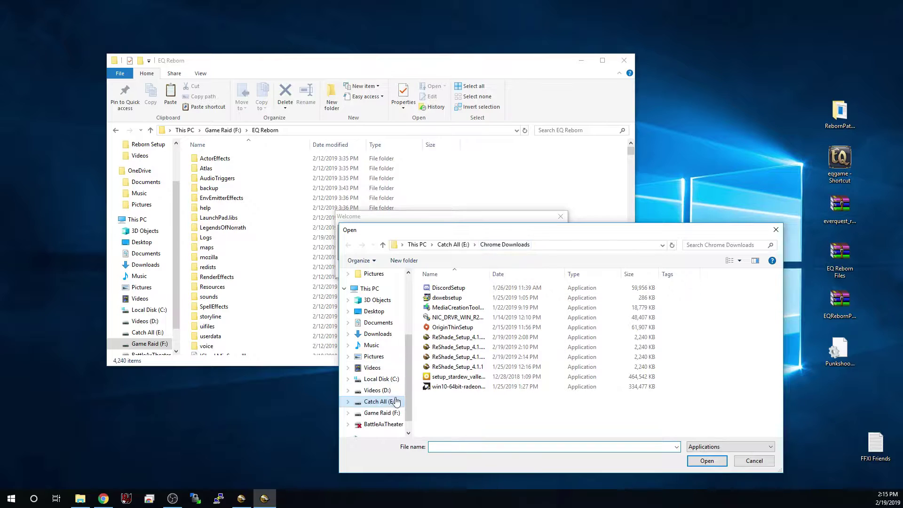
left_click(382, 412)
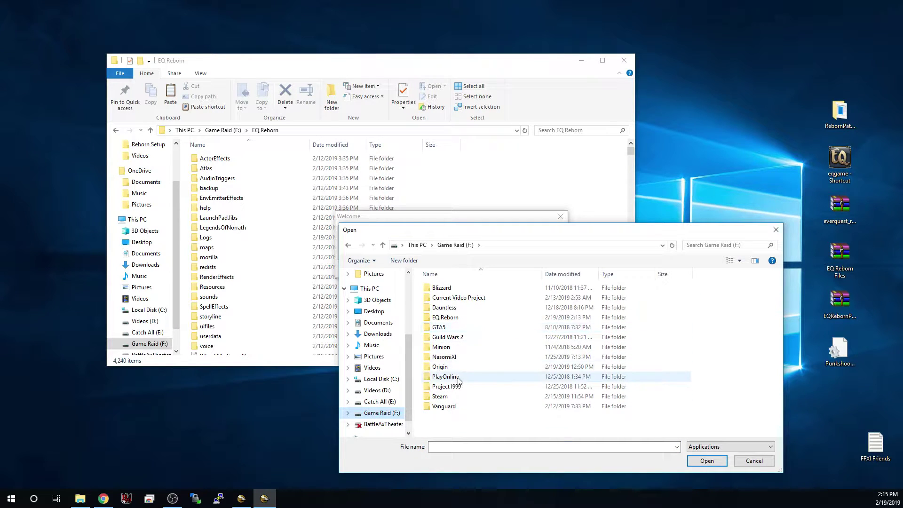
double_click(461, 318)
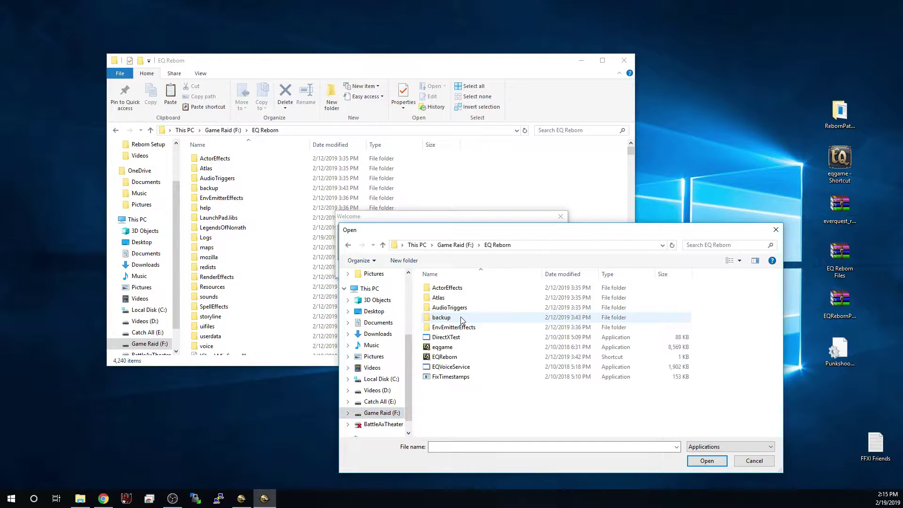
scroll(489, 322, "down", 5)
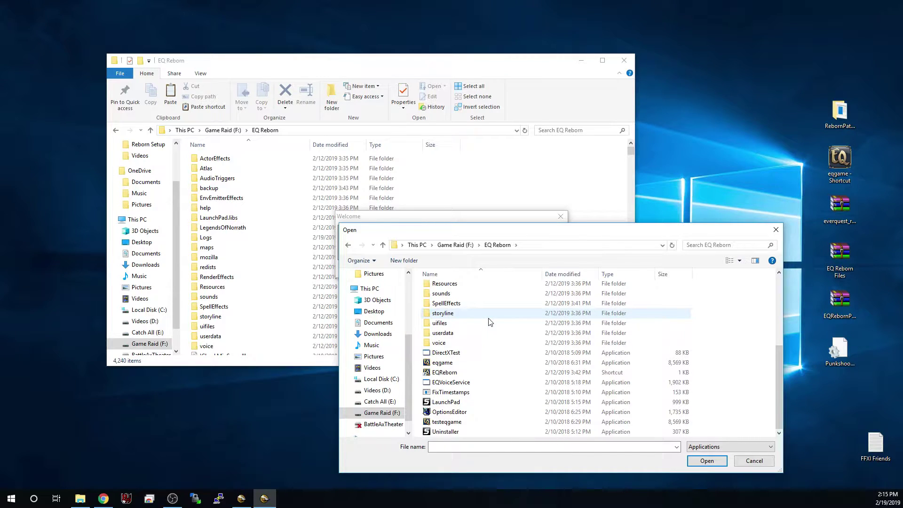
double_click(468, 363)
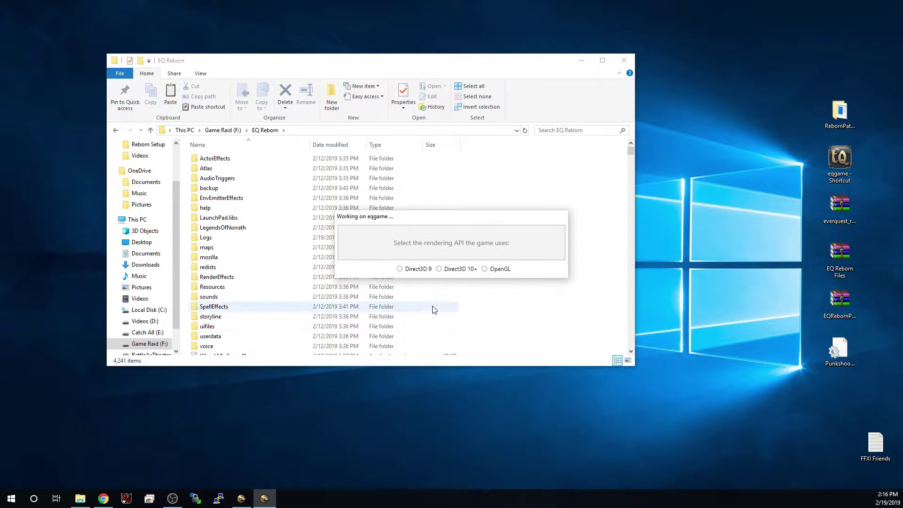
Install ReShade for Direct3D 9 with all effect files of the standard effects collection, and close the setup tool.
left_click(398, 269)
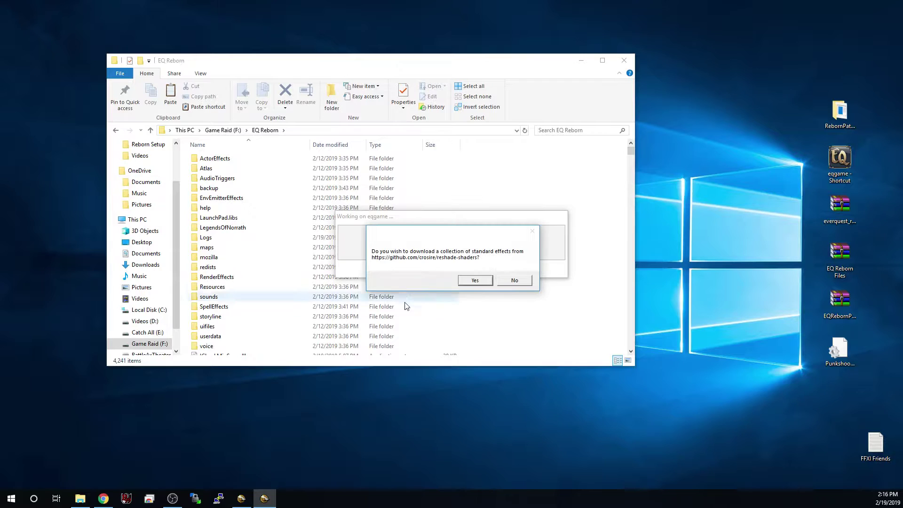
left_click(475, 281)
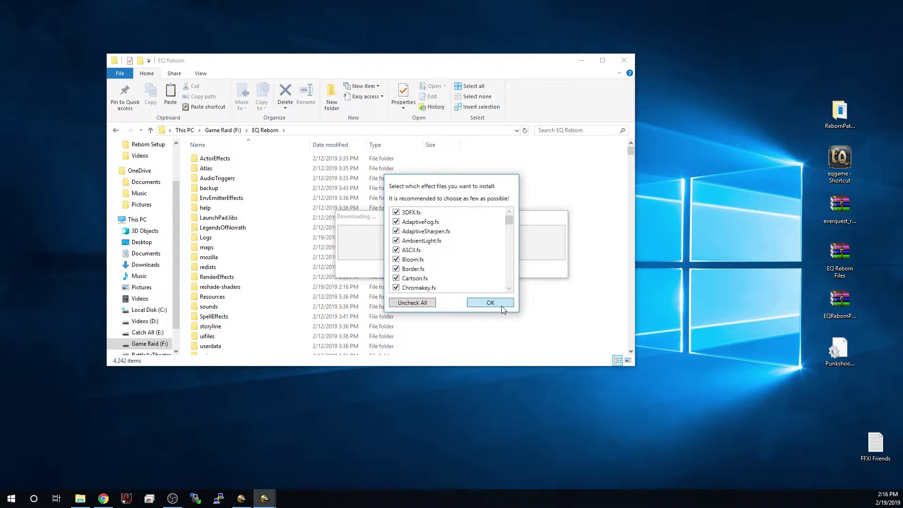
left_click_drag(511, 216, 510, 288)
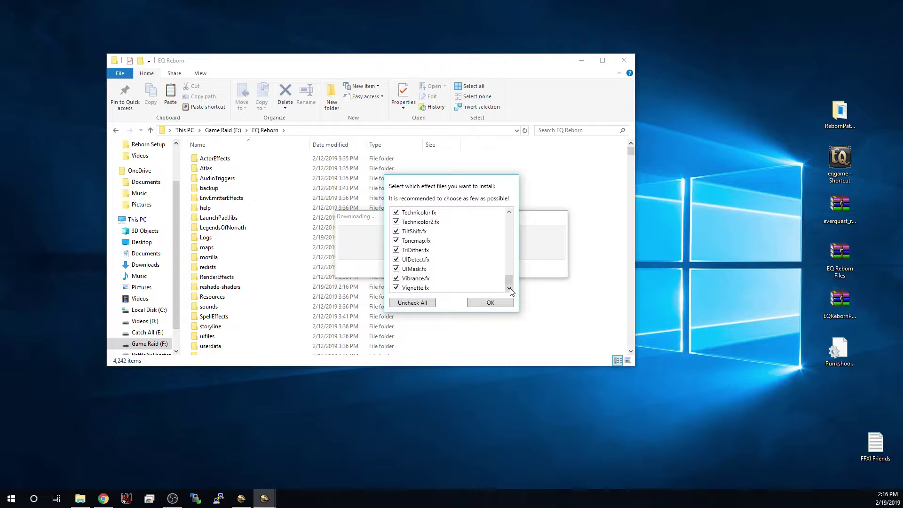
left_click(490, 303)
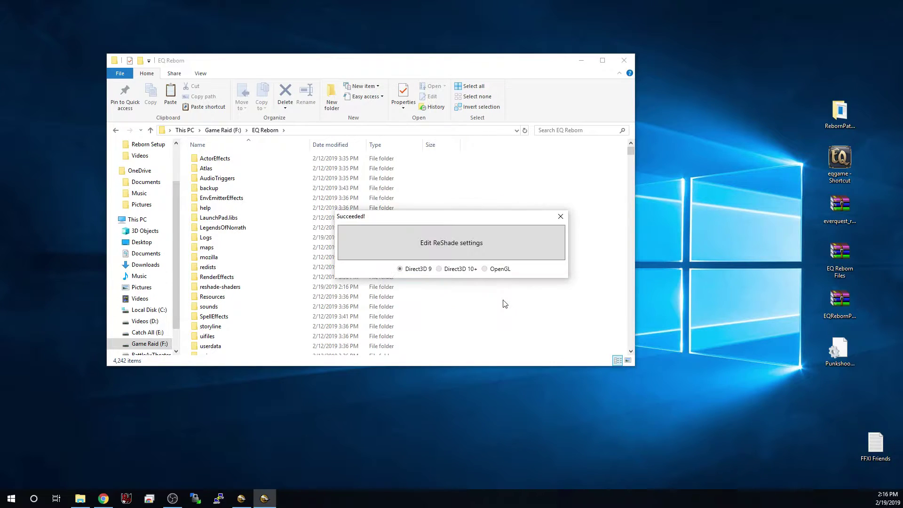
left_click(560, 218)
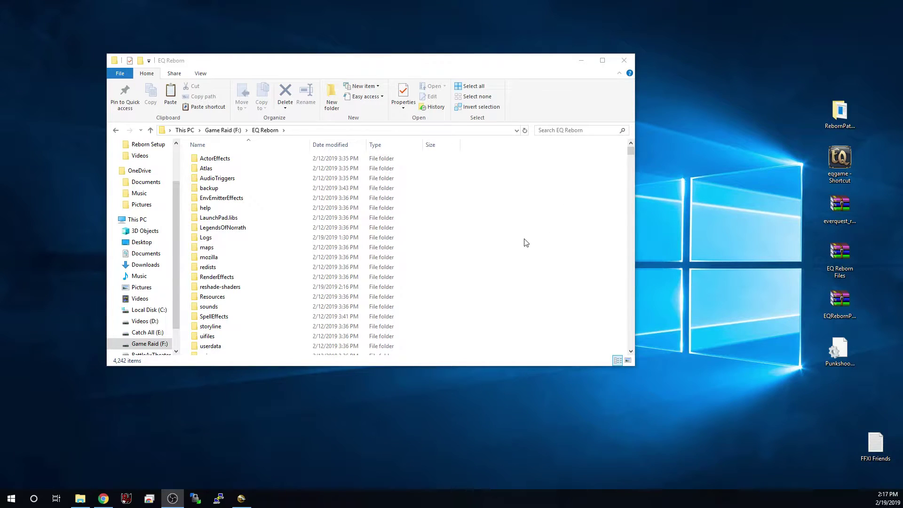
Look through the Shaders and Textures subfolders of reshade-shaders and return to the EQ Reborn folder.
double_click(222, 289)
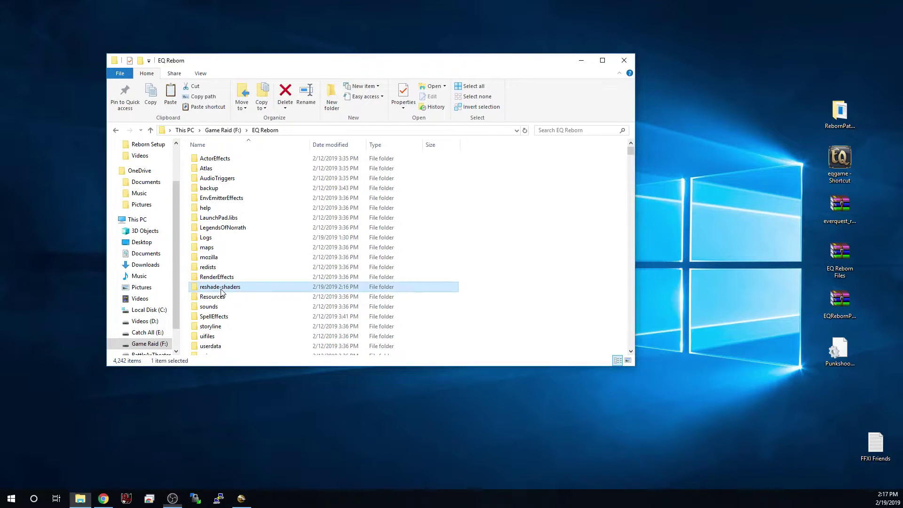
double_click(221, 158)
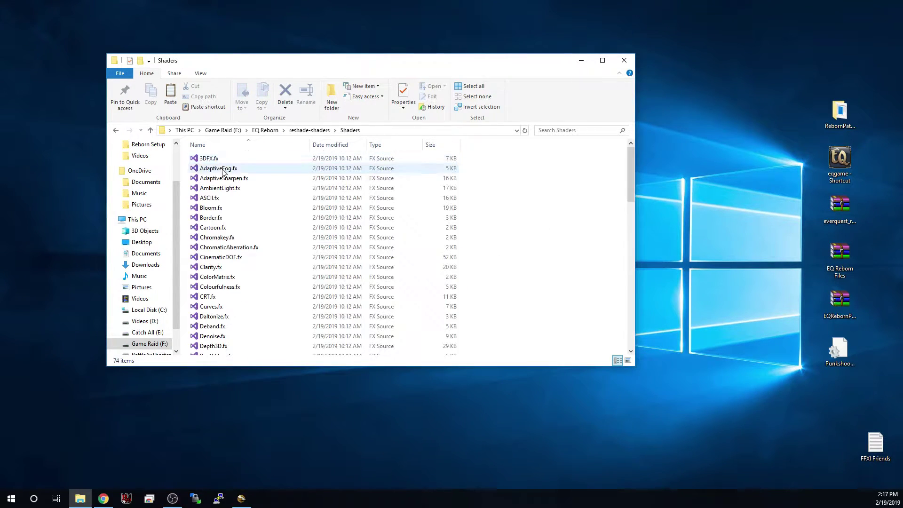
key("BackSpace")
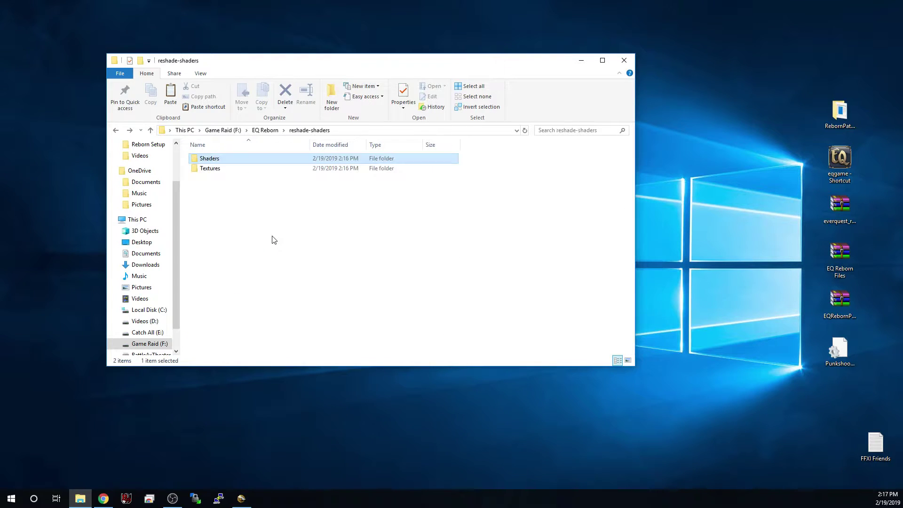
double_click(212, 175)
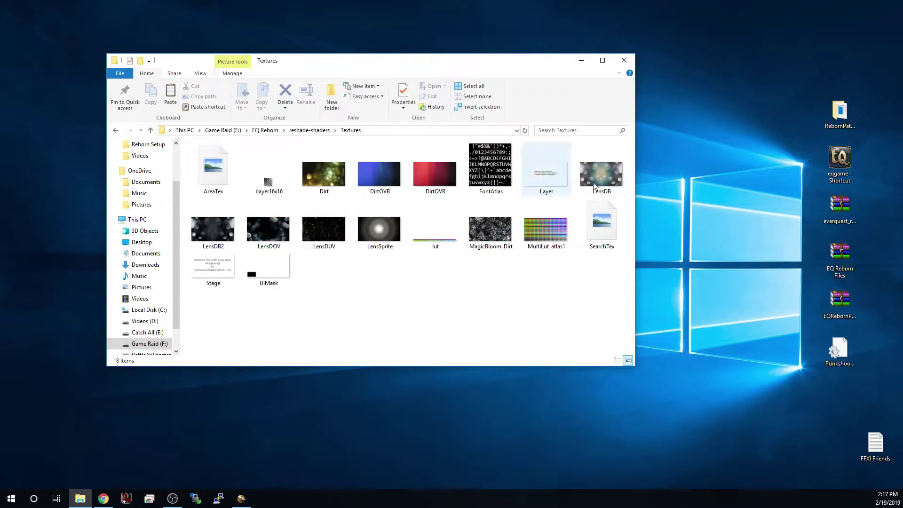
key("BackSpace")
key("BackSpace")
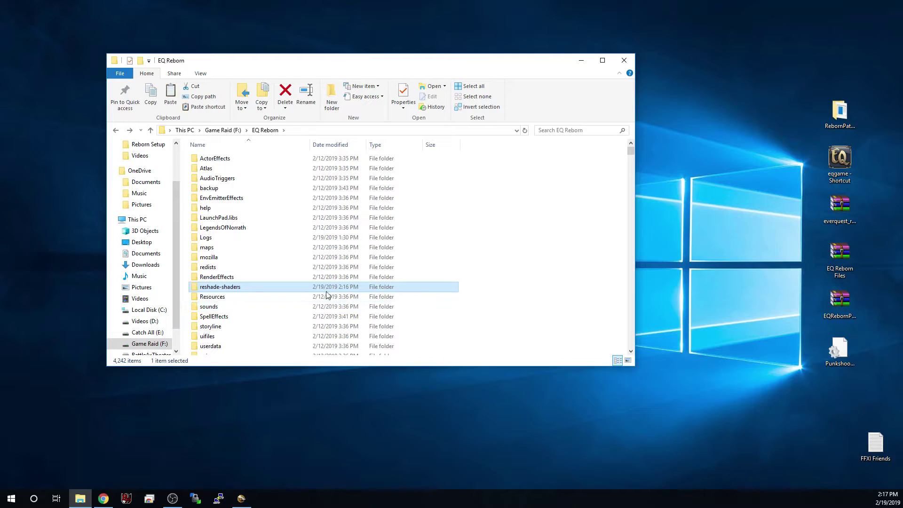
Check that the reshade-shaders folder is in EQ Reborn and locate the d3d9.dll file there.
mouse_move(256, 288)
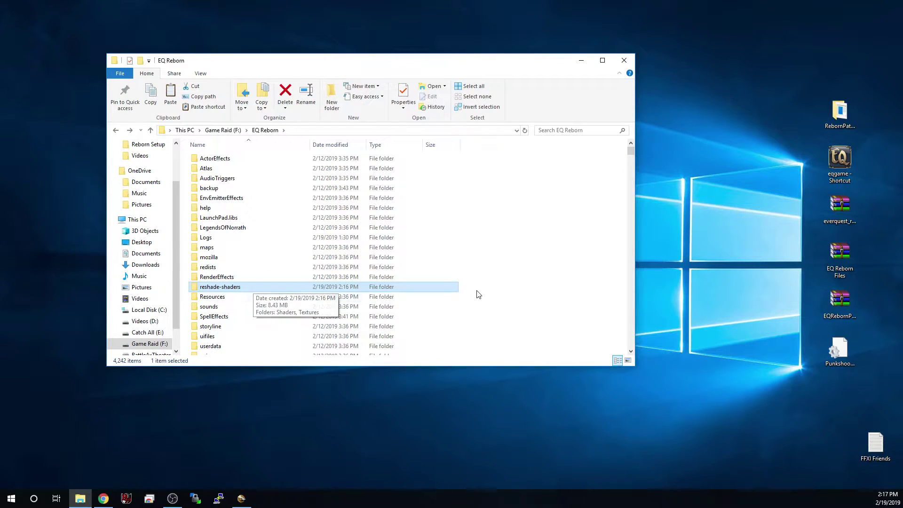
left_click(254, 288)
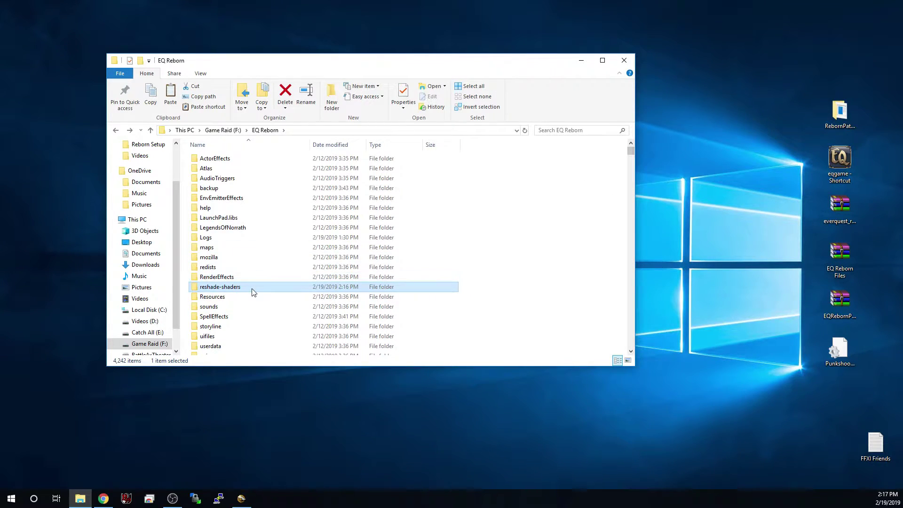
left_click(223, 300)
type("d3d9")
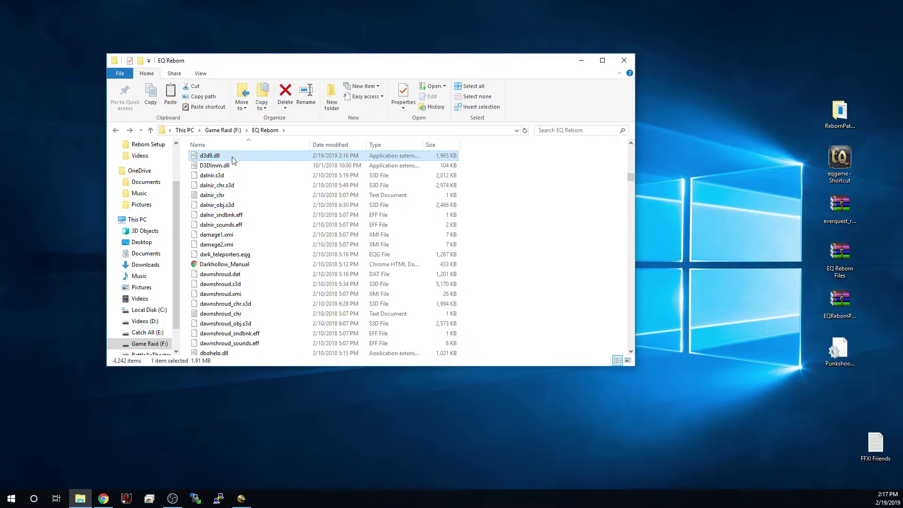
Copy the PunkshooCustom preset file from the desktop into the EQ Reborn folder, replacing the existing copy.
left_click(844, 356)
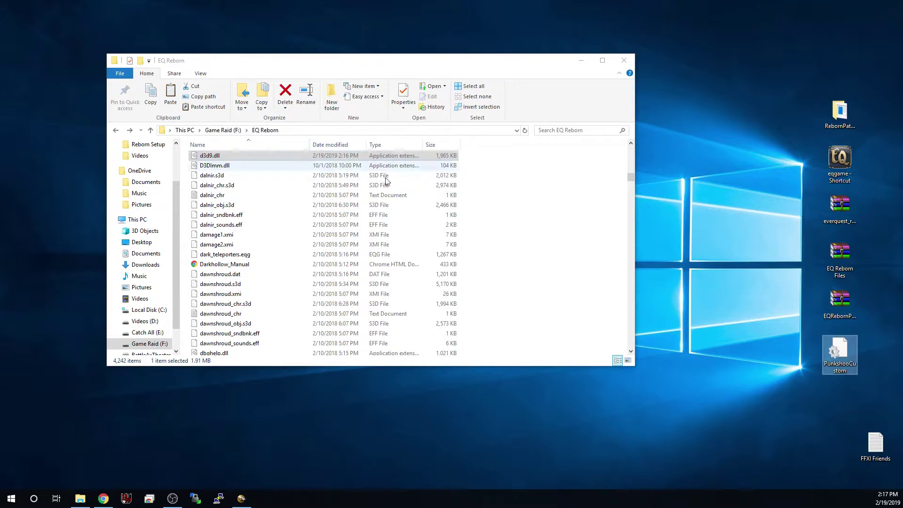
left_click_drag(841, 353, 560, 280)
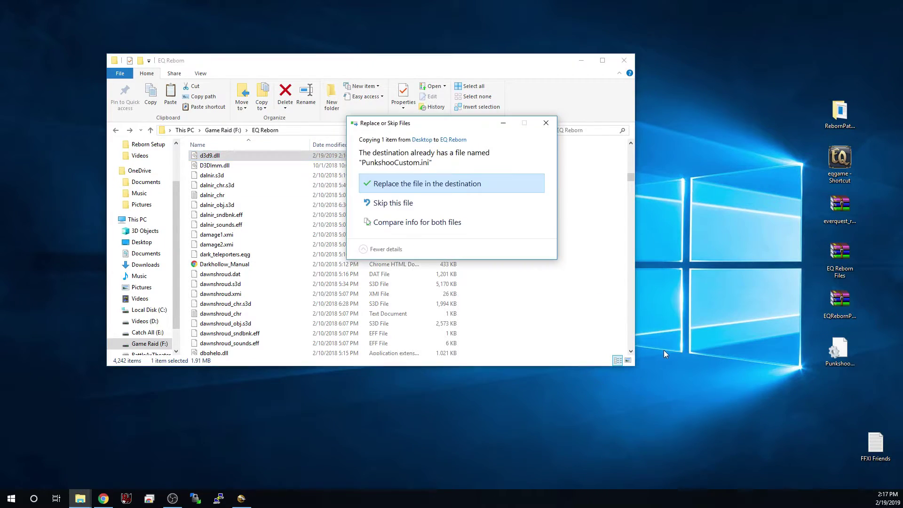
left_click(405, 183)
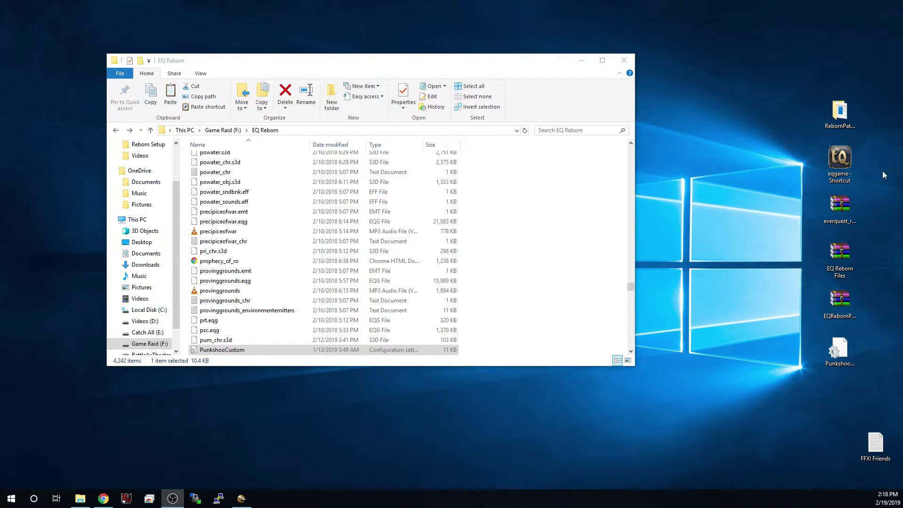
Launch EverQuest from its desktop shortcut, move its window up into view and open the ReShade overlay at character selection.
double_click(839, 160)
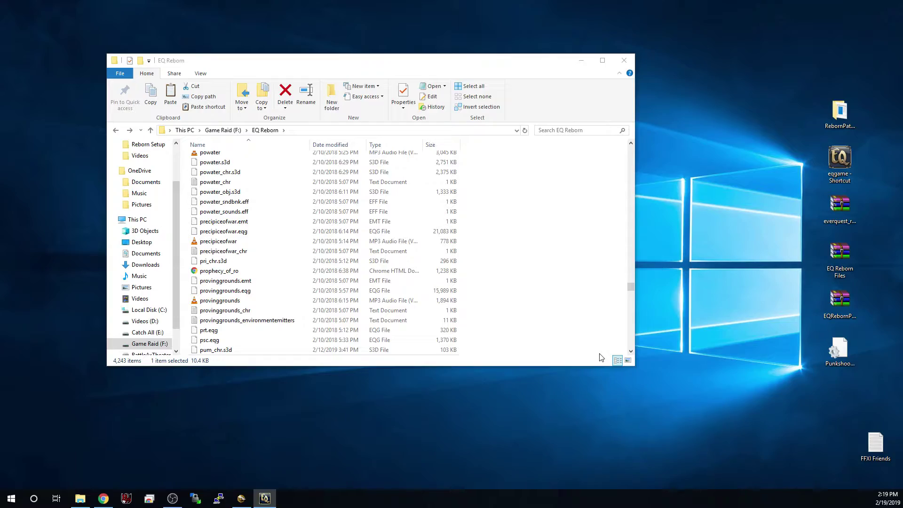
left_click_drag(524, 352, 503, 38)
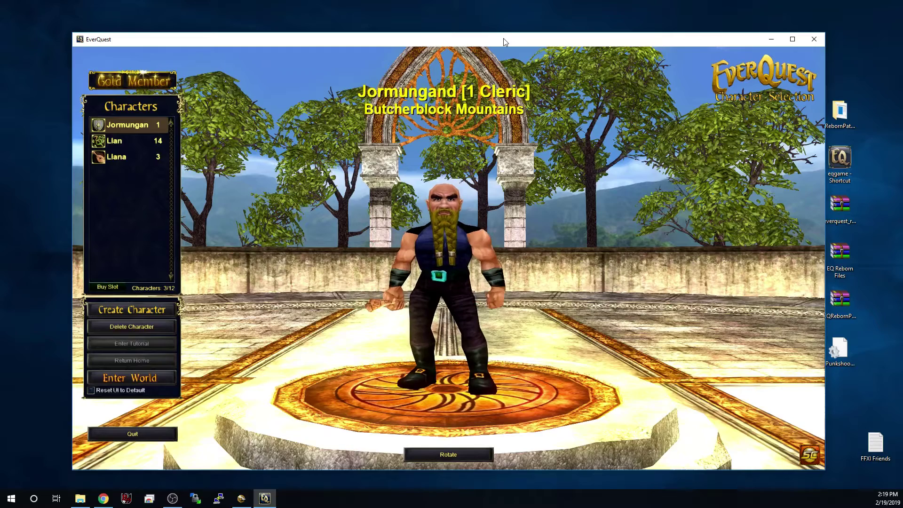
key("Home")
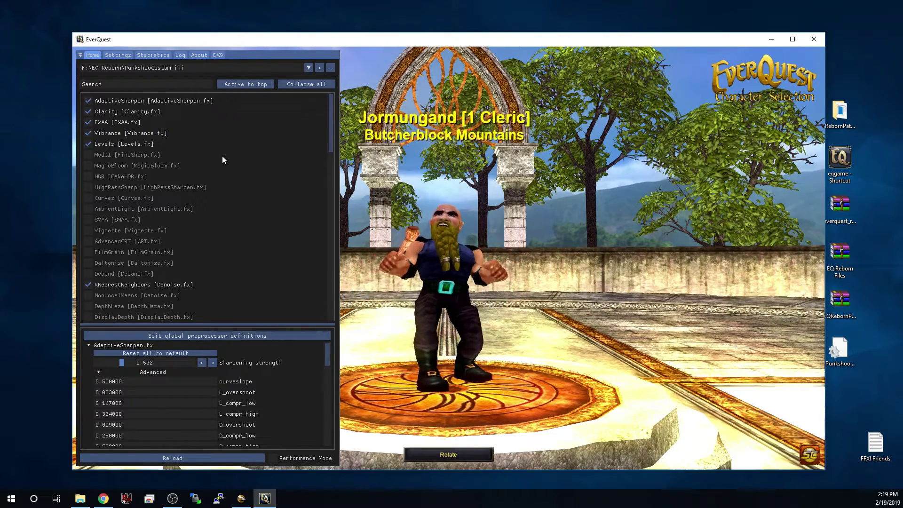
Select the F:\EQ Reborn\PunkshooCustom.ini preset in ReShade, reload the effects and close the overlay.
left_click(303, 68)
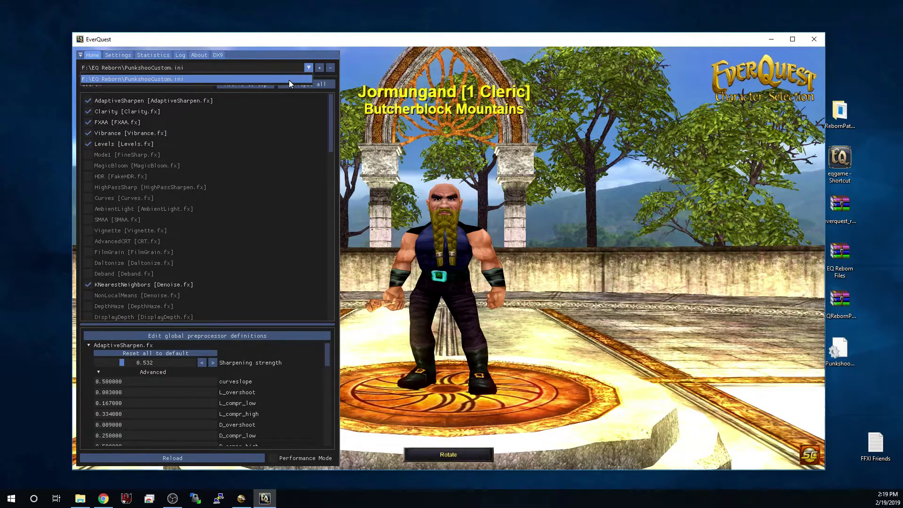
left_click(196, 78)
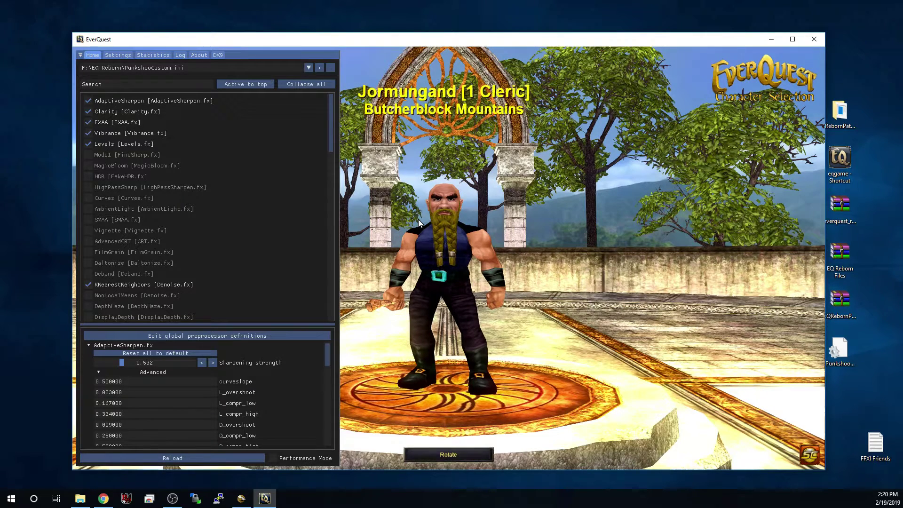
left_click(208, 458)
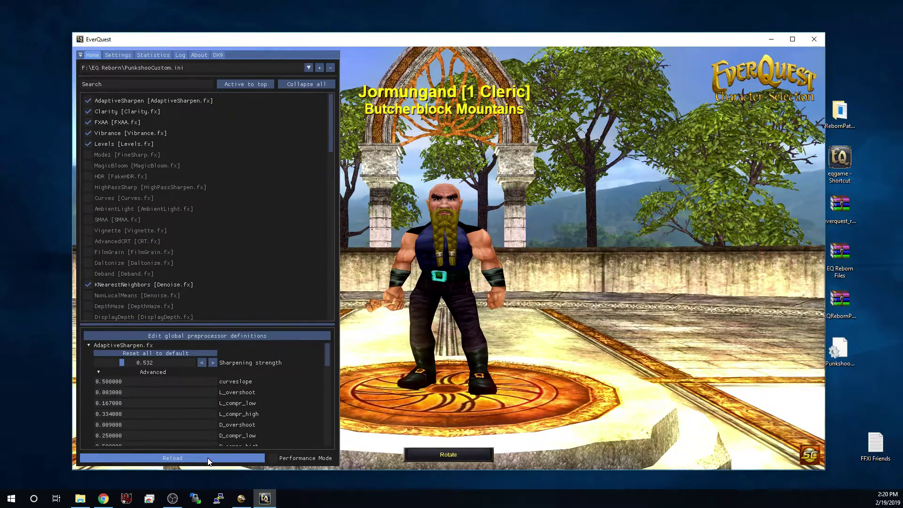
key("Home")
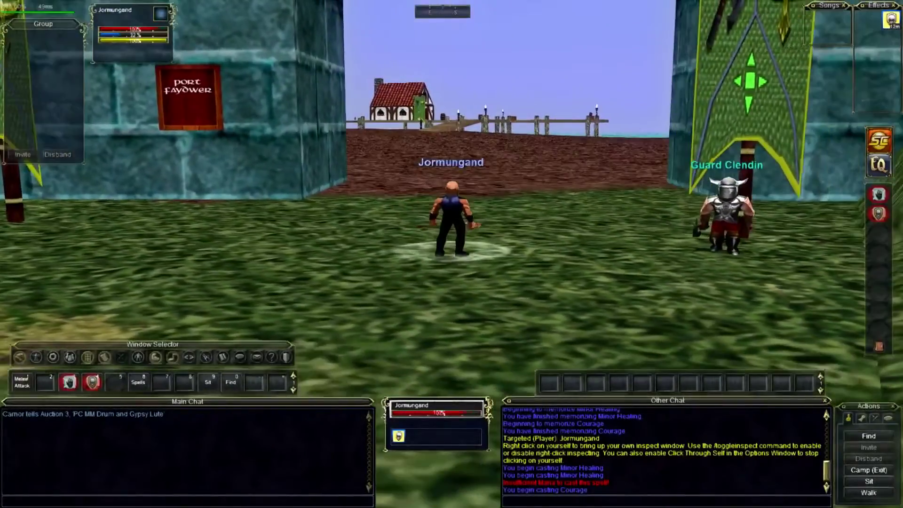
Run the character from the Port Faydwer gate toward the docks to compare the scenery with and without ReShade.
key("Up")
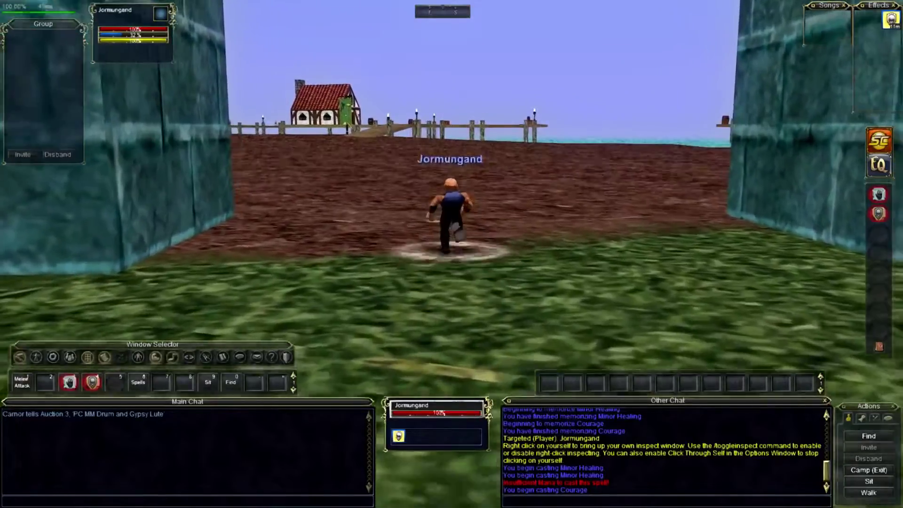
key("Left")
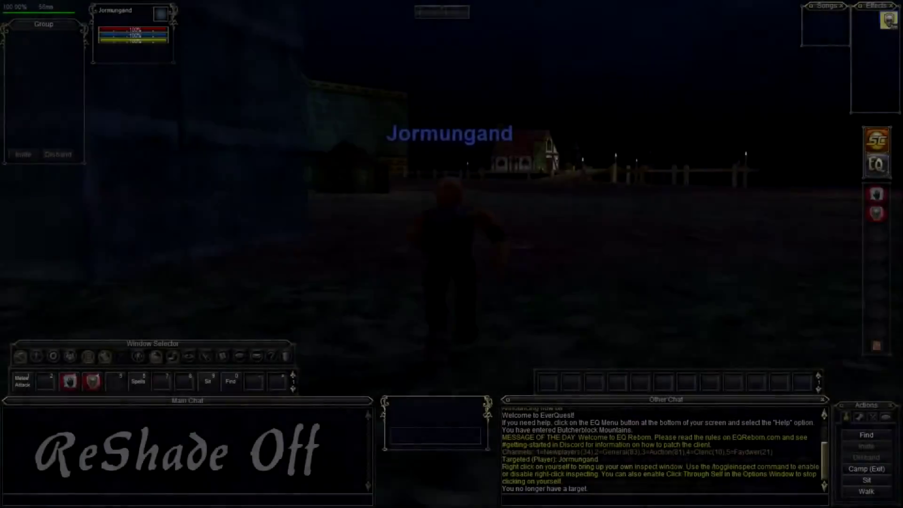
key("Up")
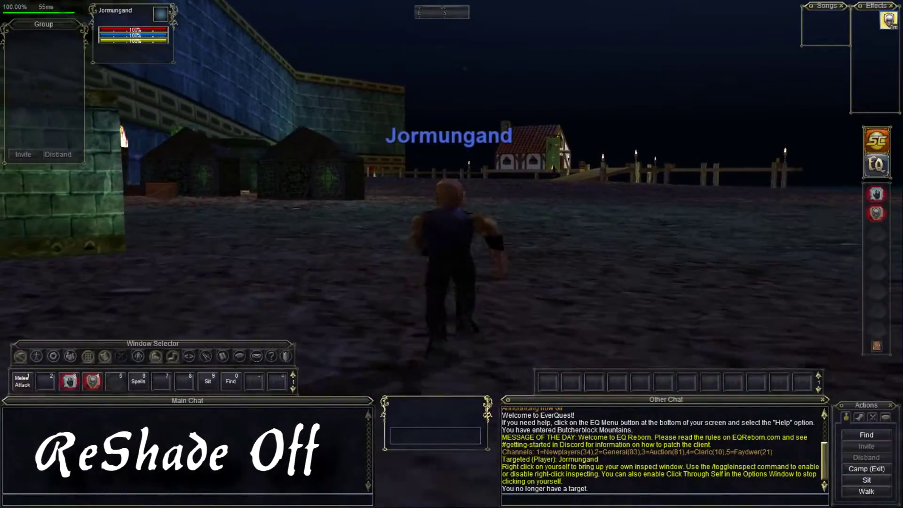
Run the character across the dark dirt yard past the dock house to the waterfront, comparing the night scenery with ReShade off and on.
key("Up")
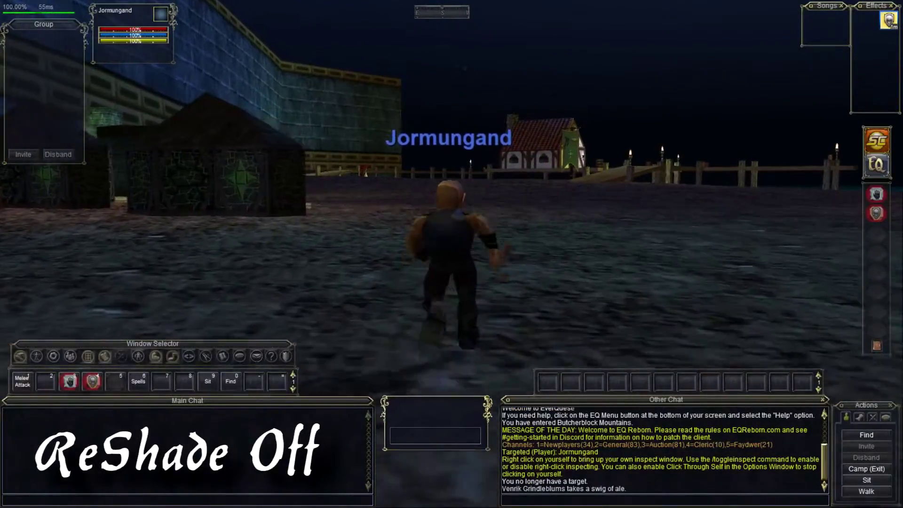
key("Up")
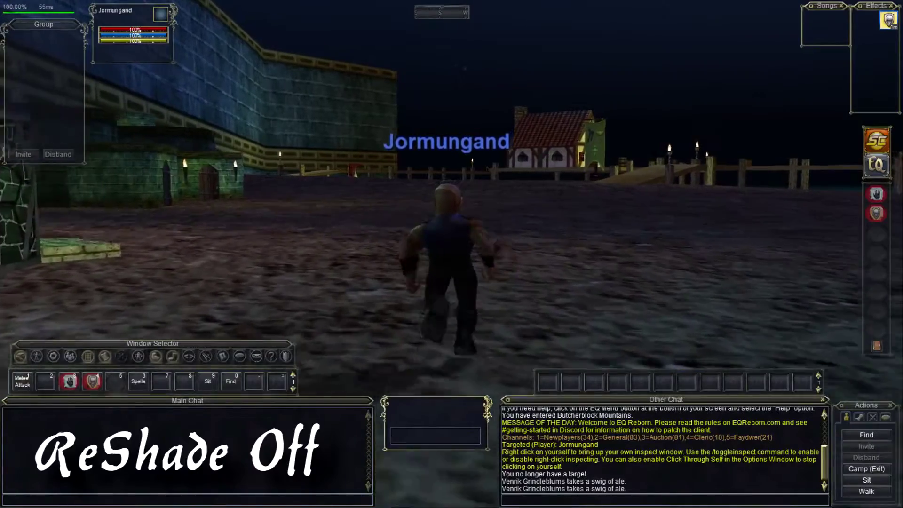
key("Up")
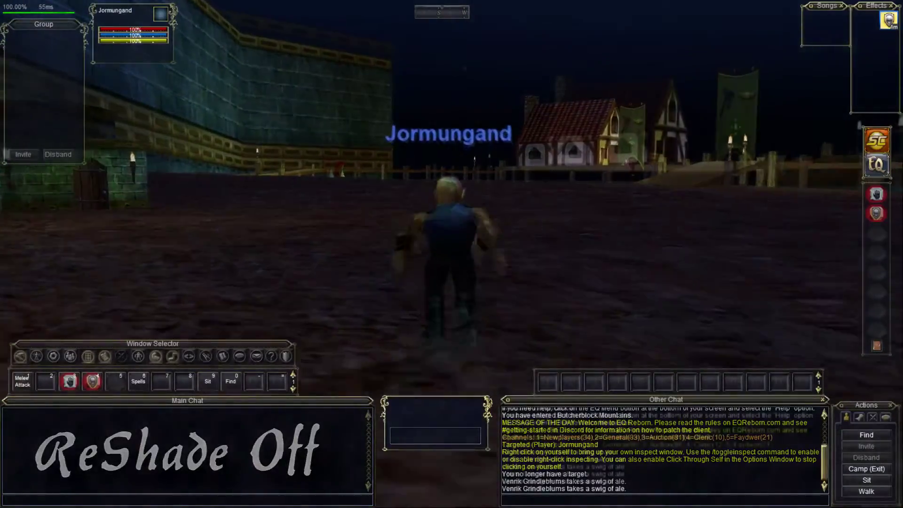
key("Up")
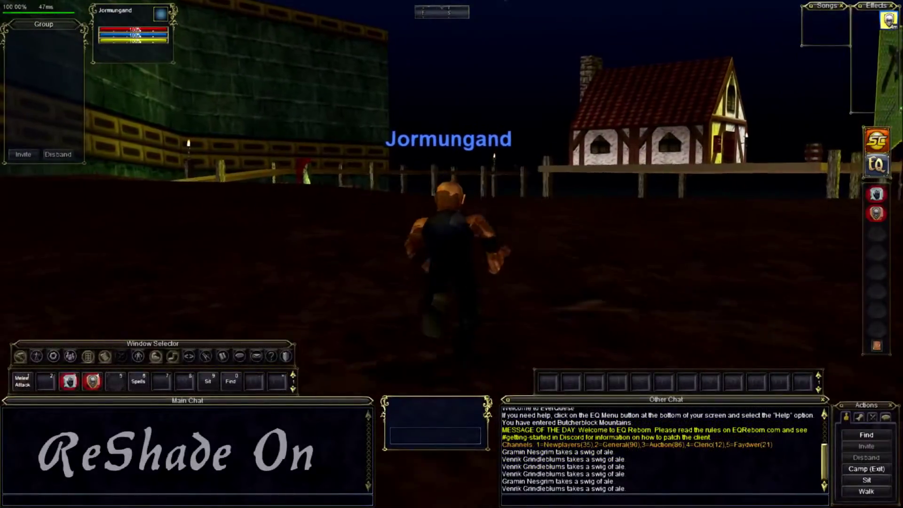
key("Up")
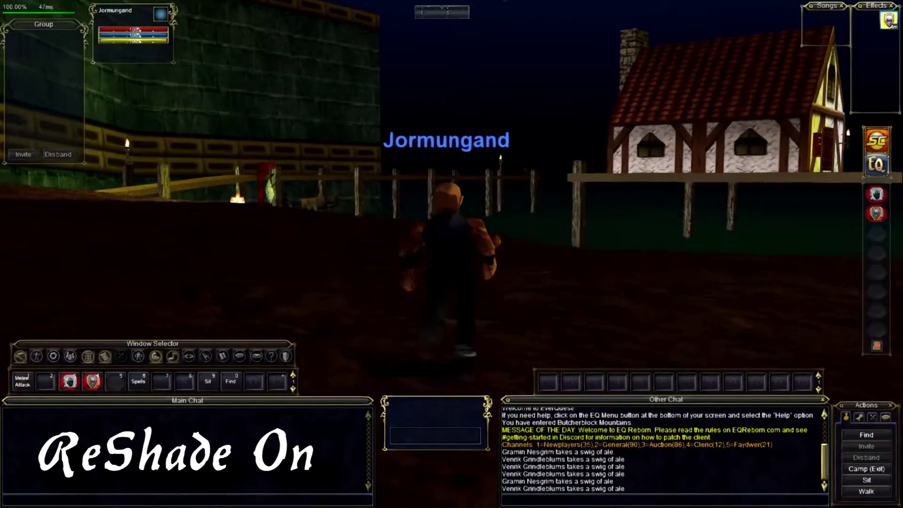
key("Up")
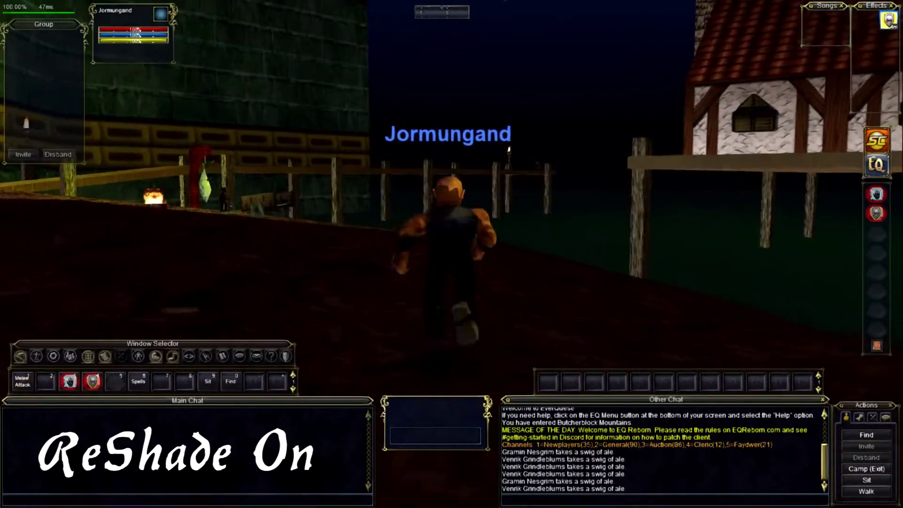
key("Up")
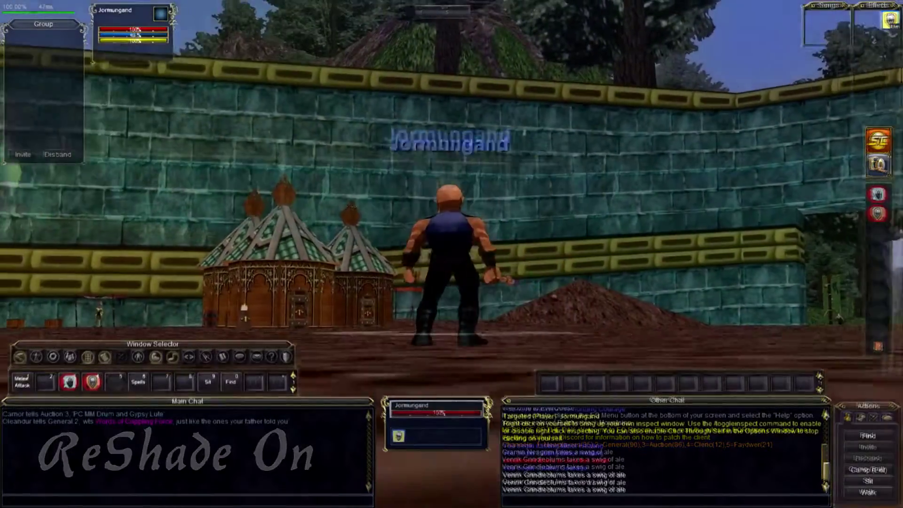
Turn the character in daylight to examine the teal city walls, wooden pavilion and dock fence with ReShade on.
key("Left")
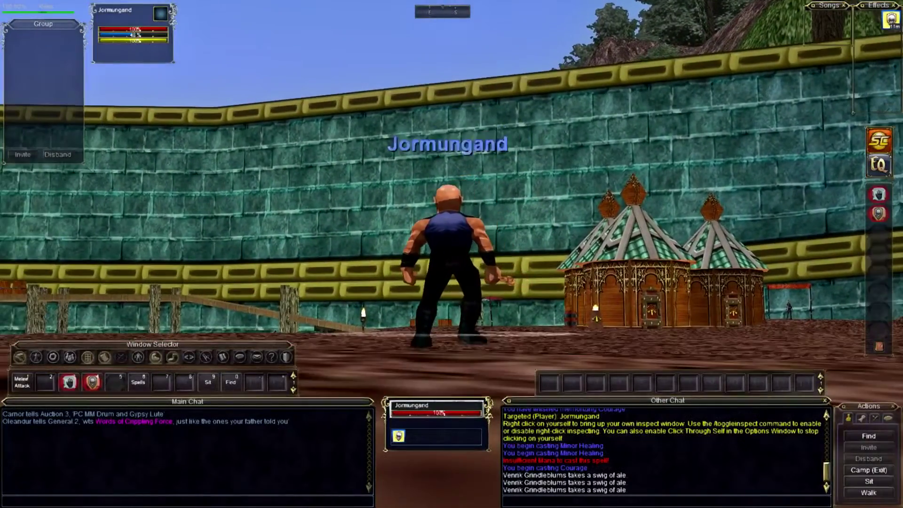
key("Left")
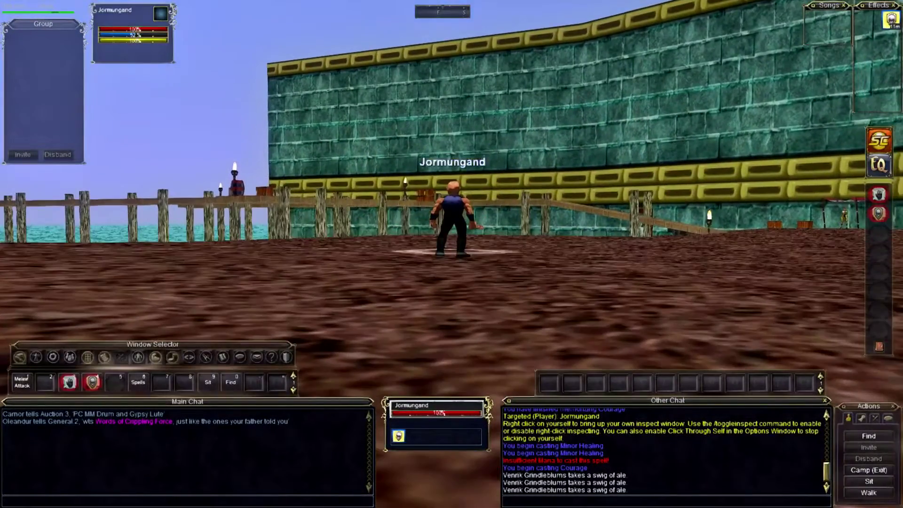
key("Right")
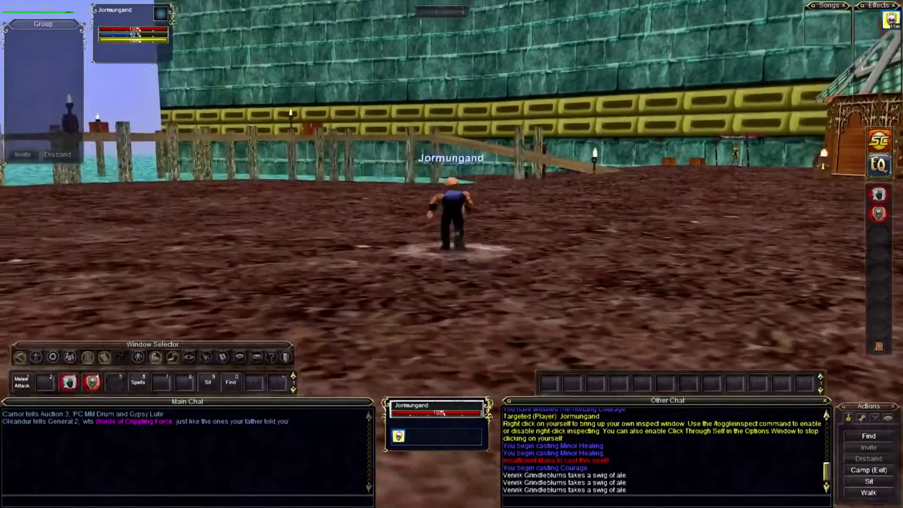
key("Right")
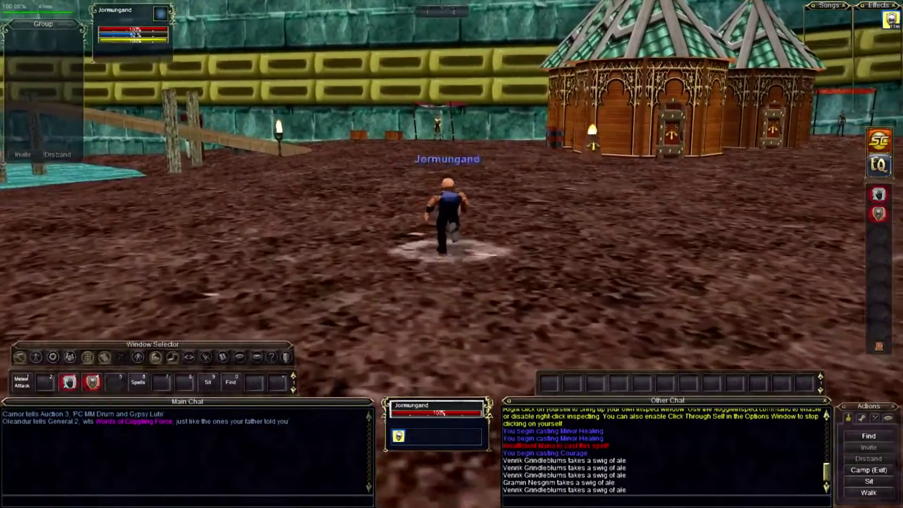
Run the character up to the burning brazier beside the wooden pavilion and inspect its flame and textures up close.
key("Right")
key("Up")
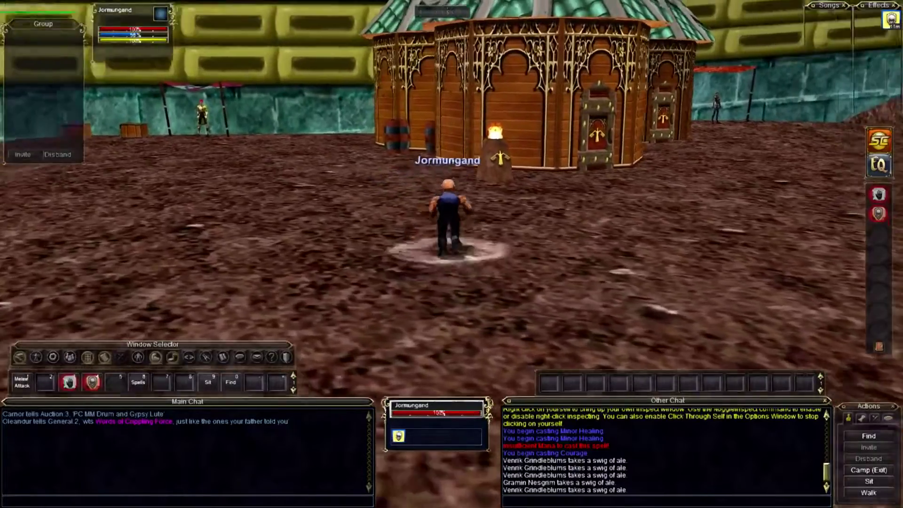
key("Up")
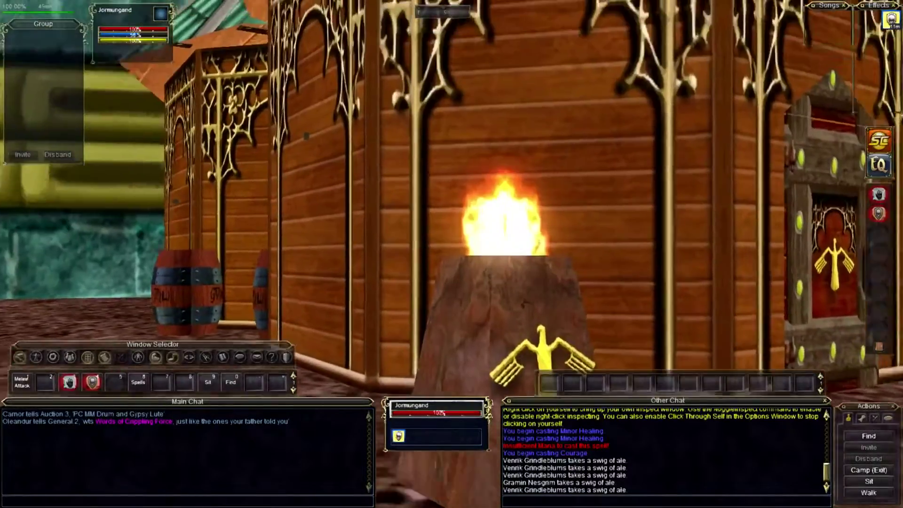
key("Up")
key("Left")
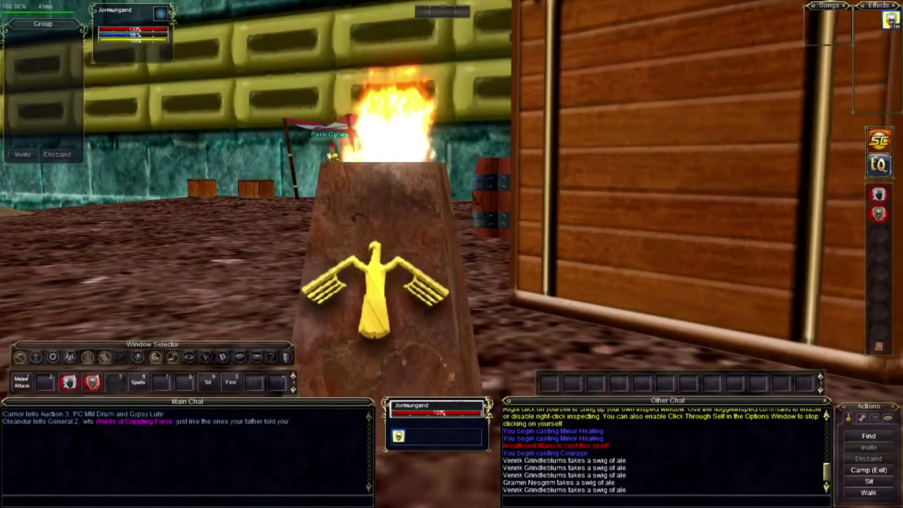
key("Left")
scroll(602, 257, "down", 5)
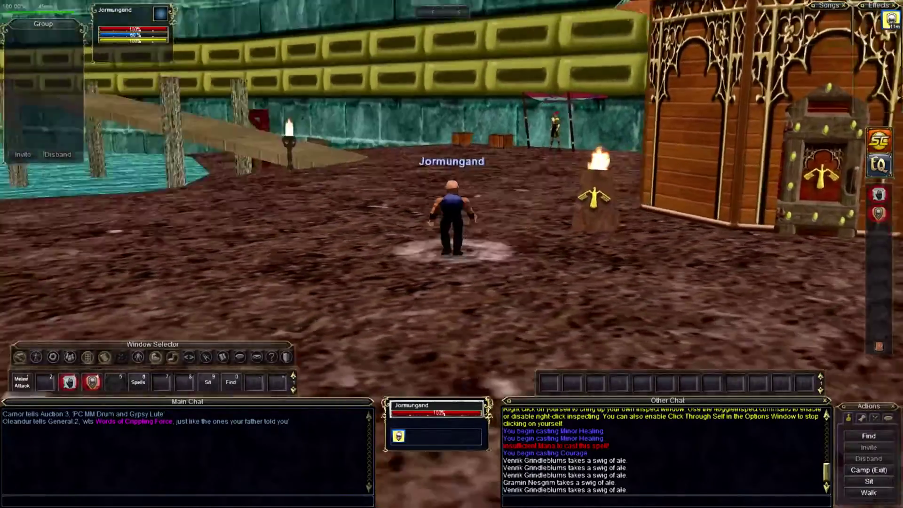
Rotate the character around the yard to examine the docks, sea, stone huts, trees and city walls with ReShade on.
key("Left")
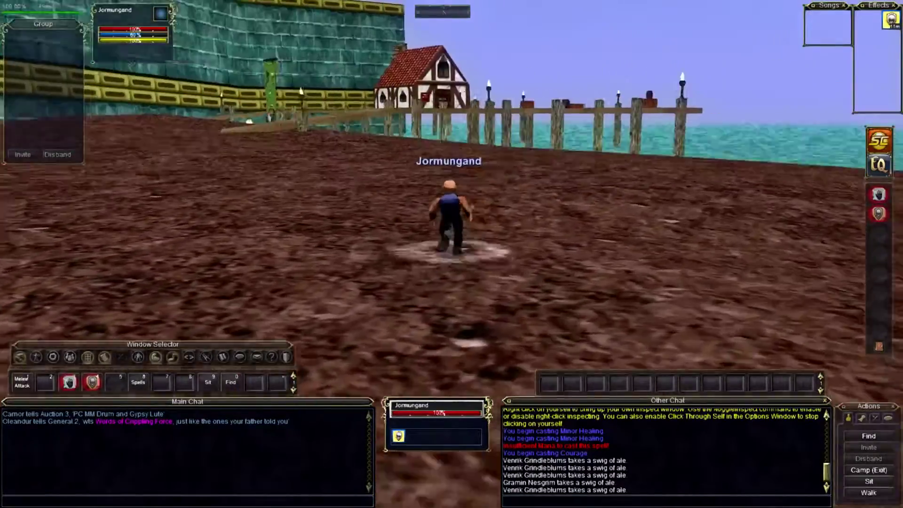
key("Left")
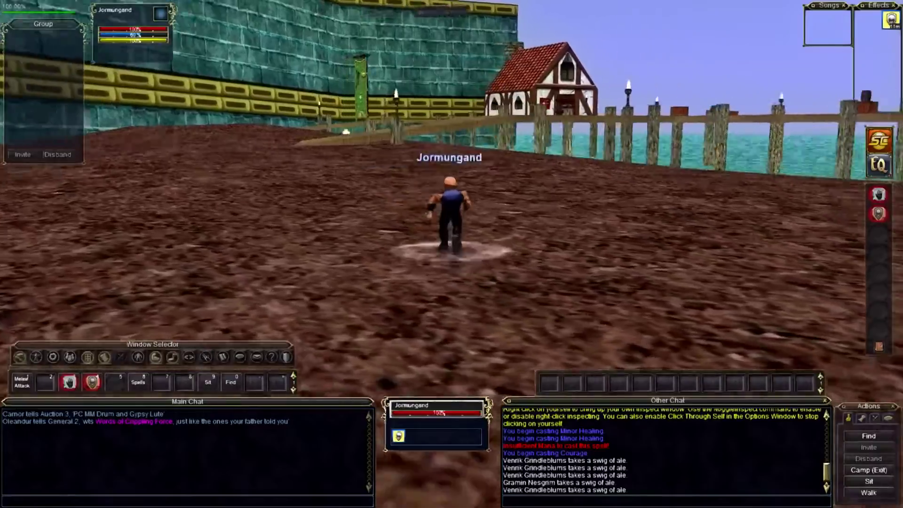
key("Right")
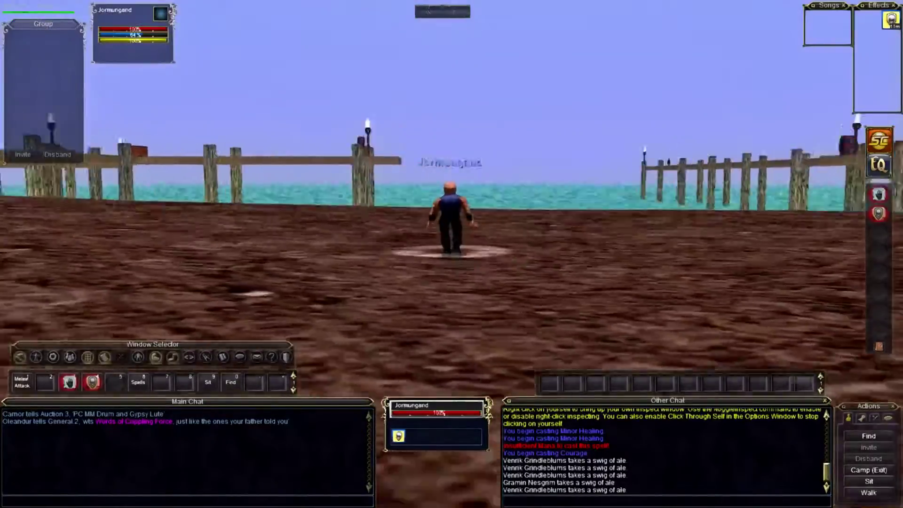
key("Left")
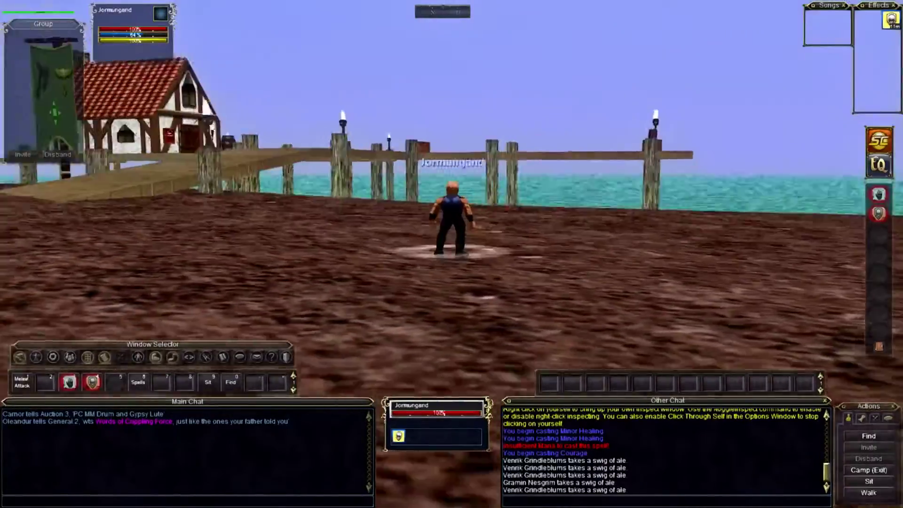
key("Left")
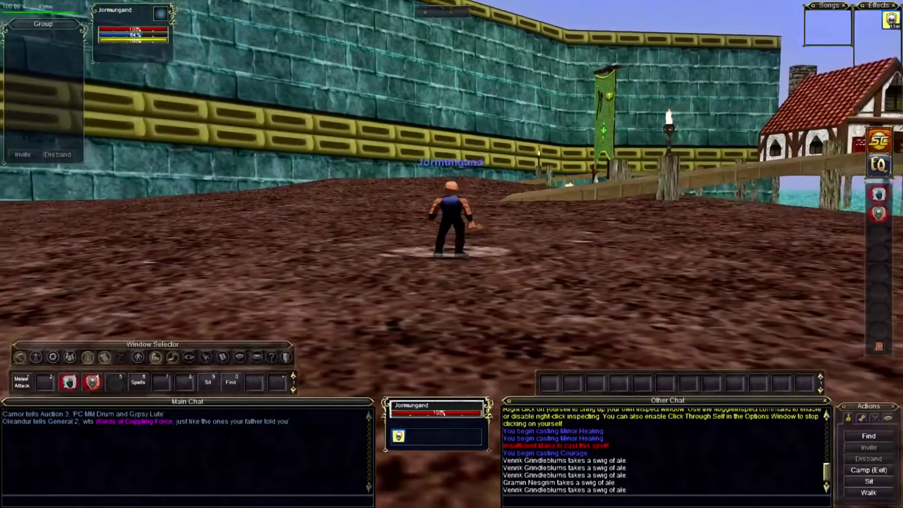
key("Left")
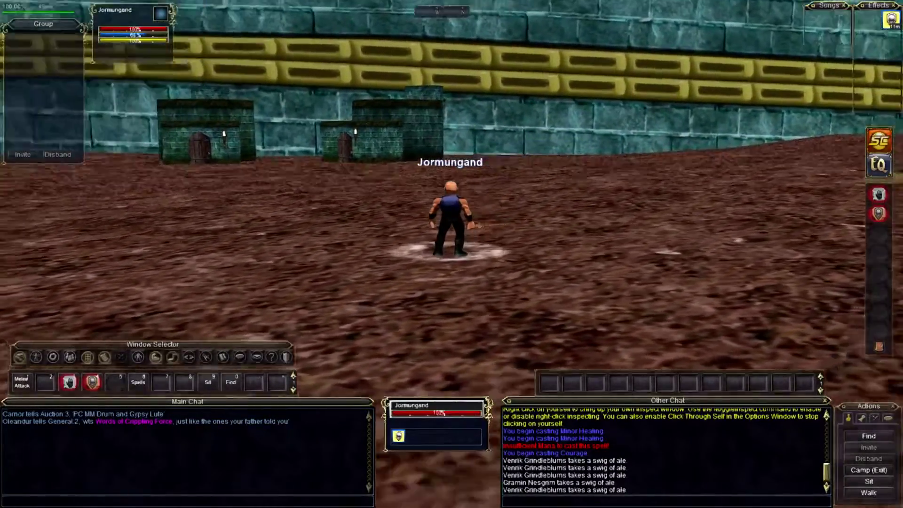
key("Left")
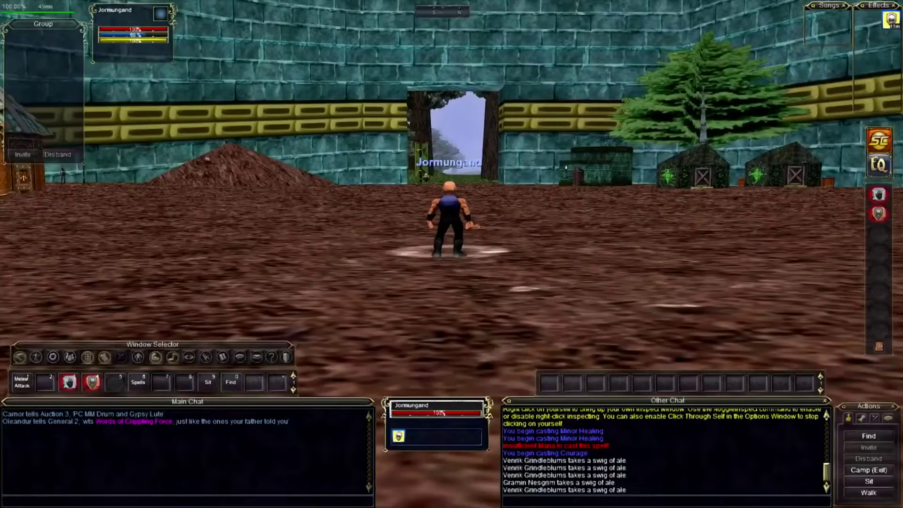
key("Left")
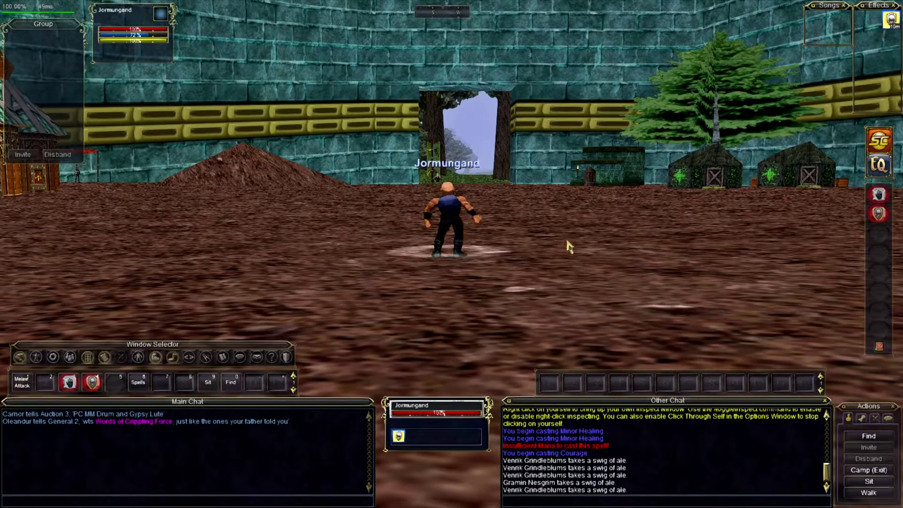
key("Left")
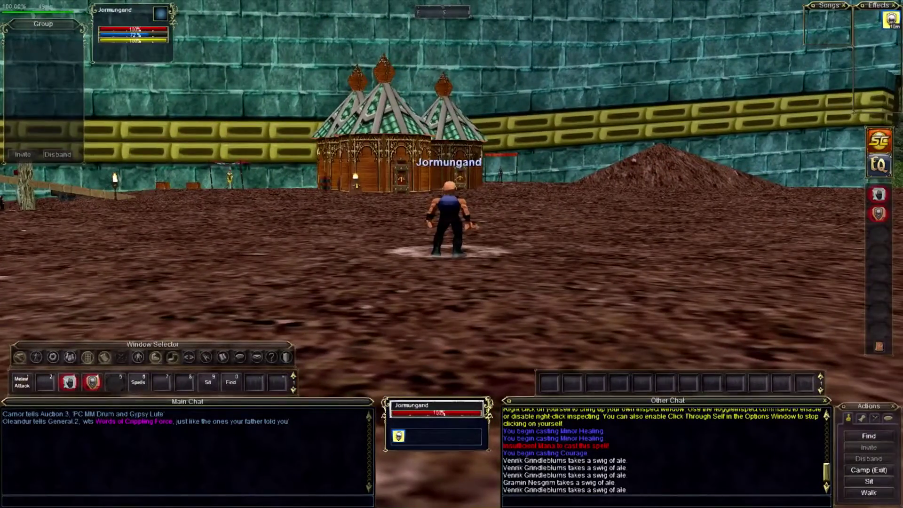
Run the character out through the city gate onto the grass beside the guard and turn back to view the Port Faydwer entrance.
key("Right")
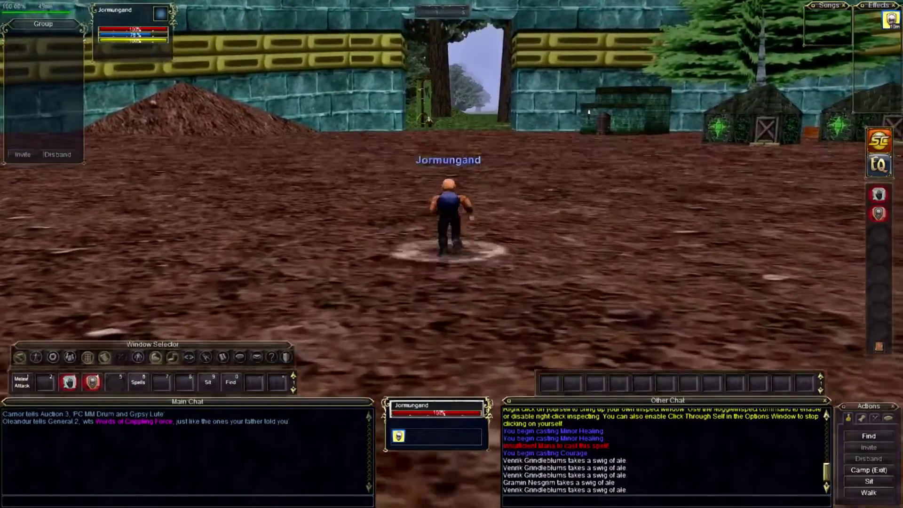
key("Up")
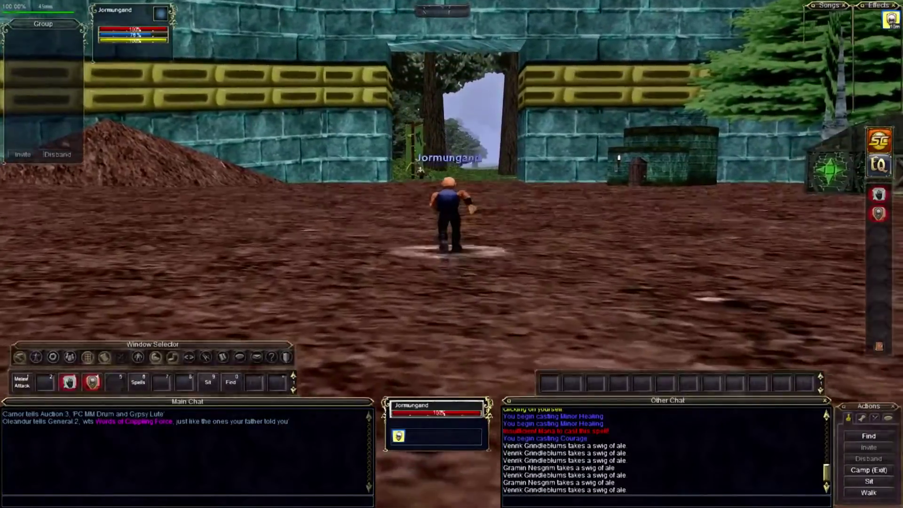
key("Up")
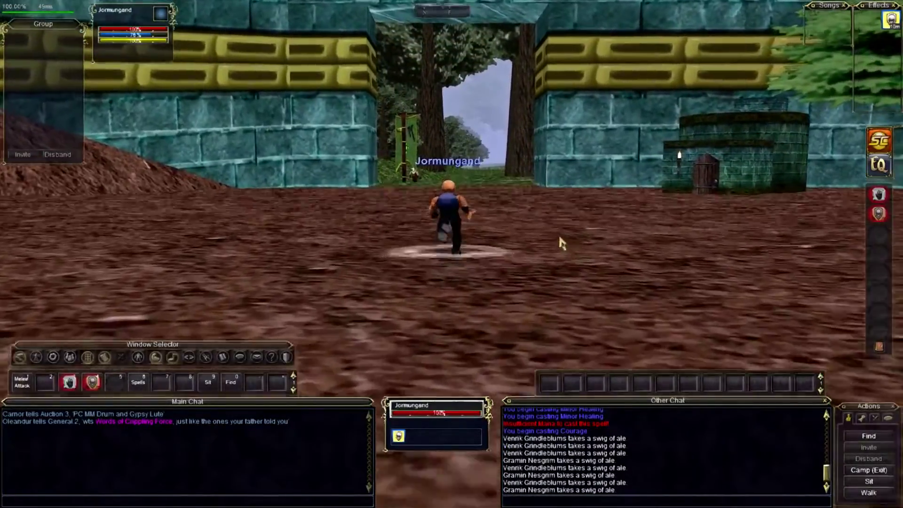
key("Up")
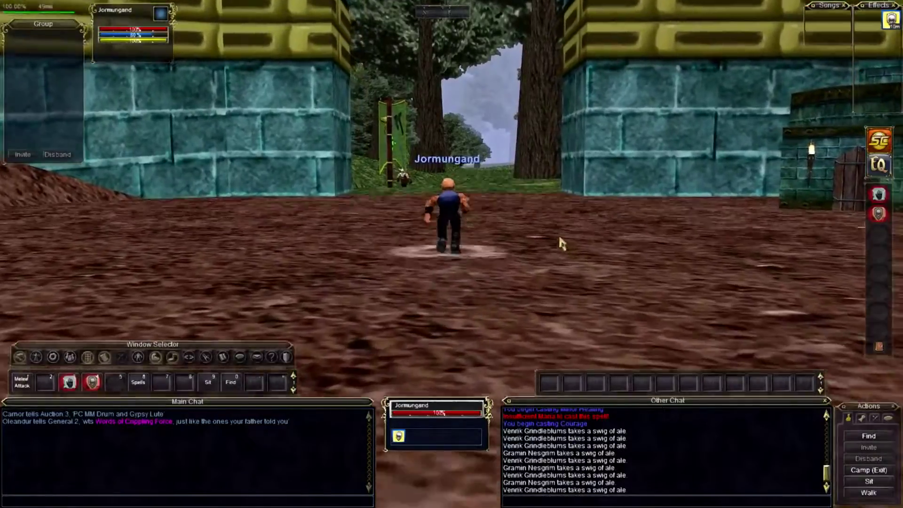
key("Up")
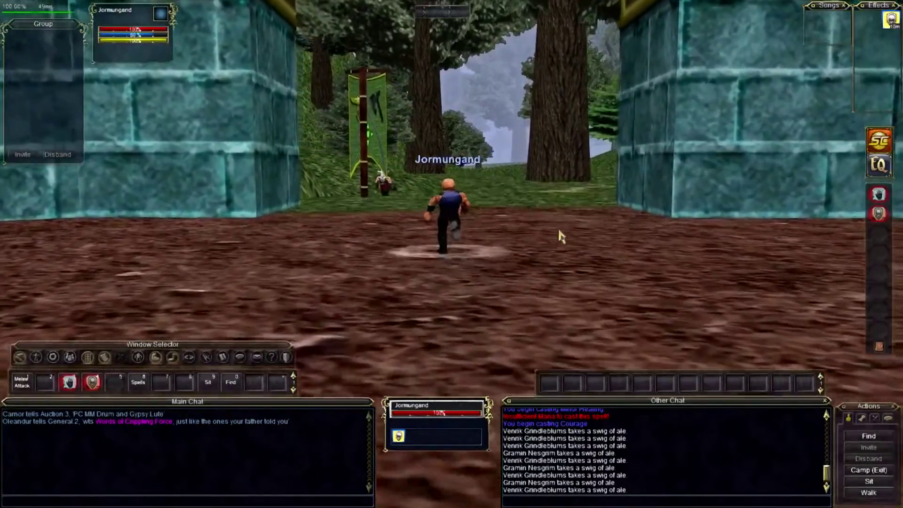
key("Up")
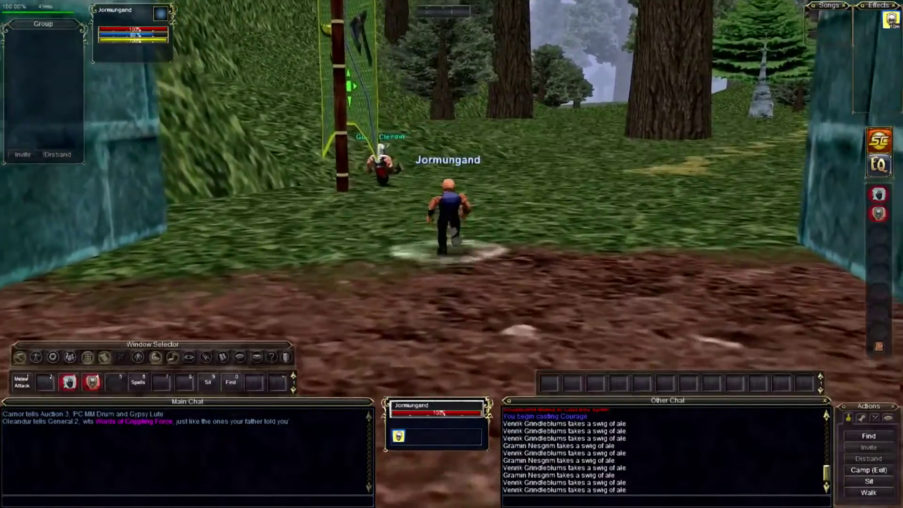
key("Up")
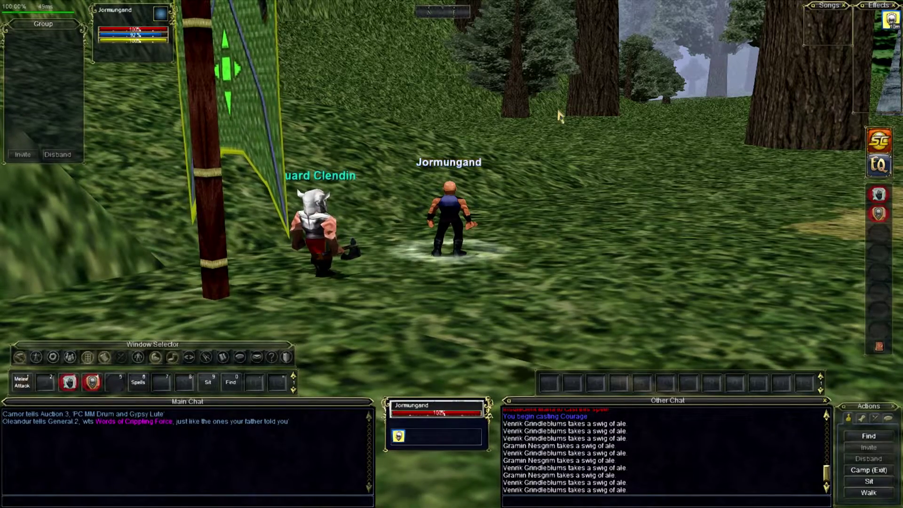
key("Left")
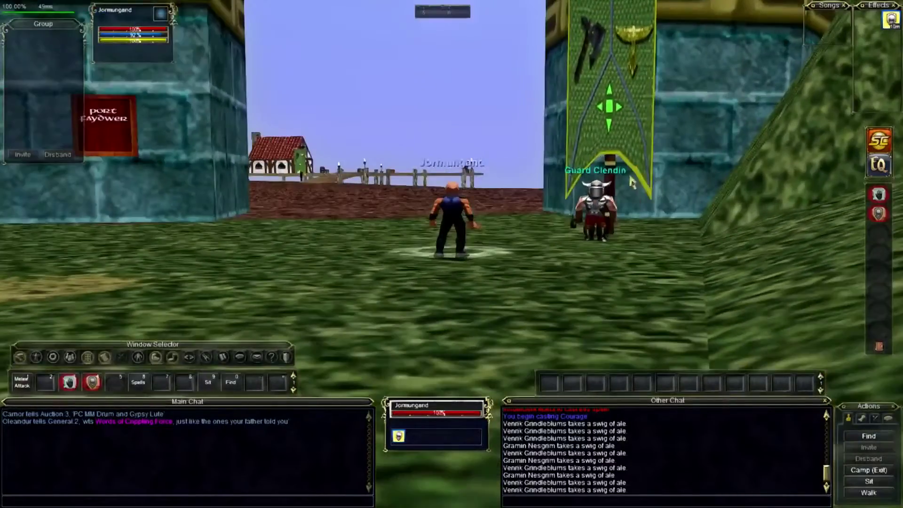
key("Left")
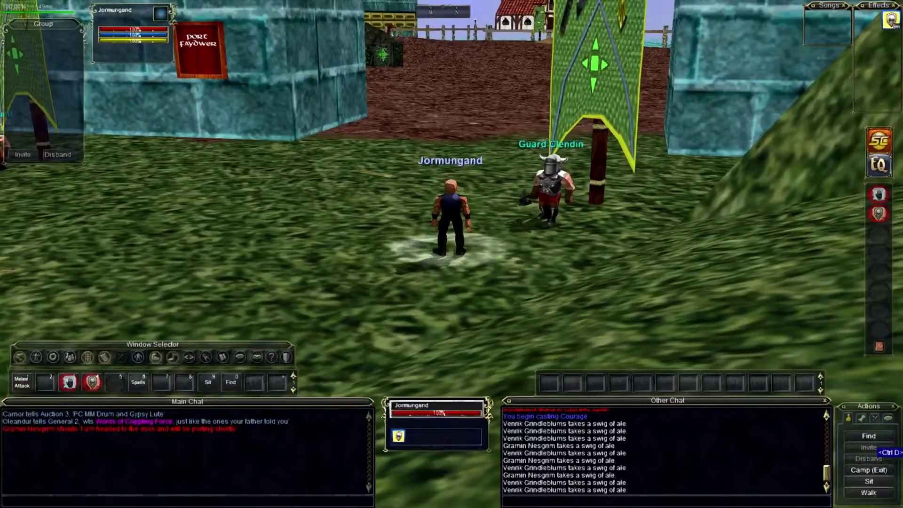